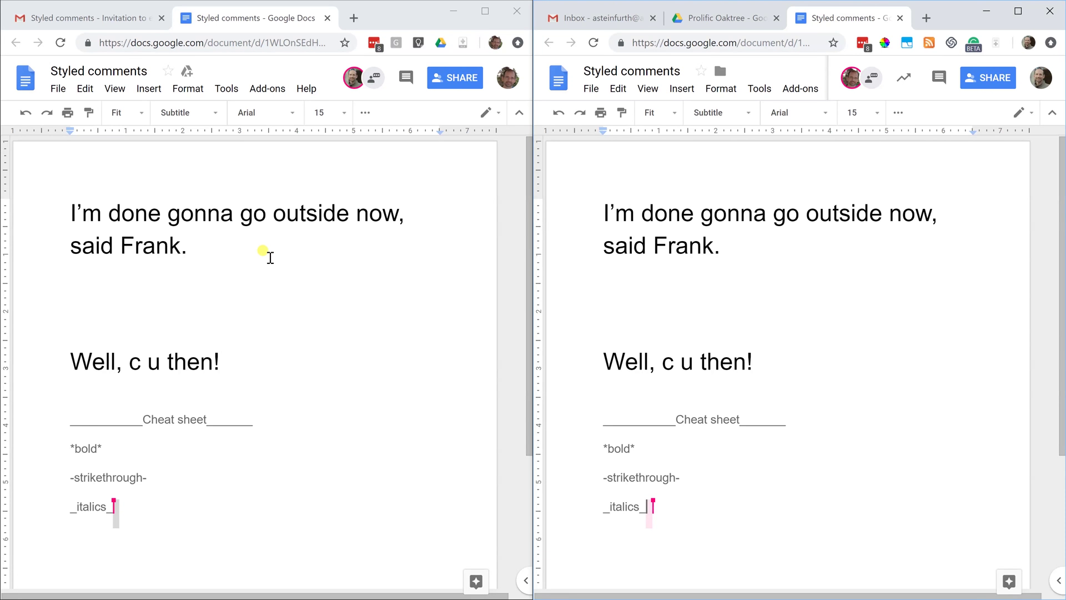
# Step: Select the word 'gonna' in the first sentence after exploring the sentence selection
pyautogui.doubleClick(222, 254)
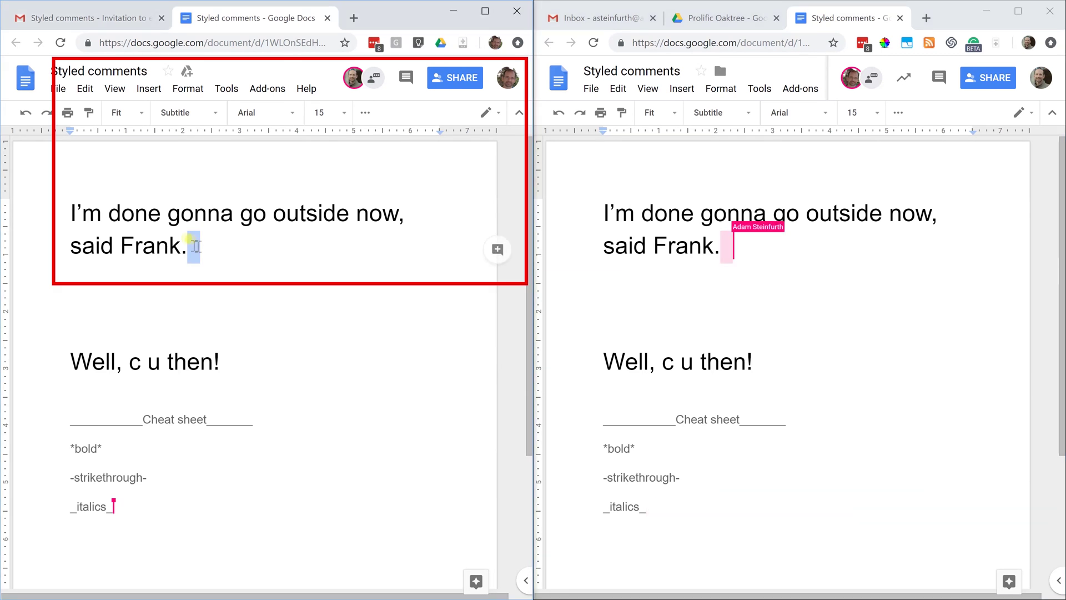
pyautogui.moveTo(193, 245); pyautogui.dragTo(43, 215)
pyautogui.click(44, 214)
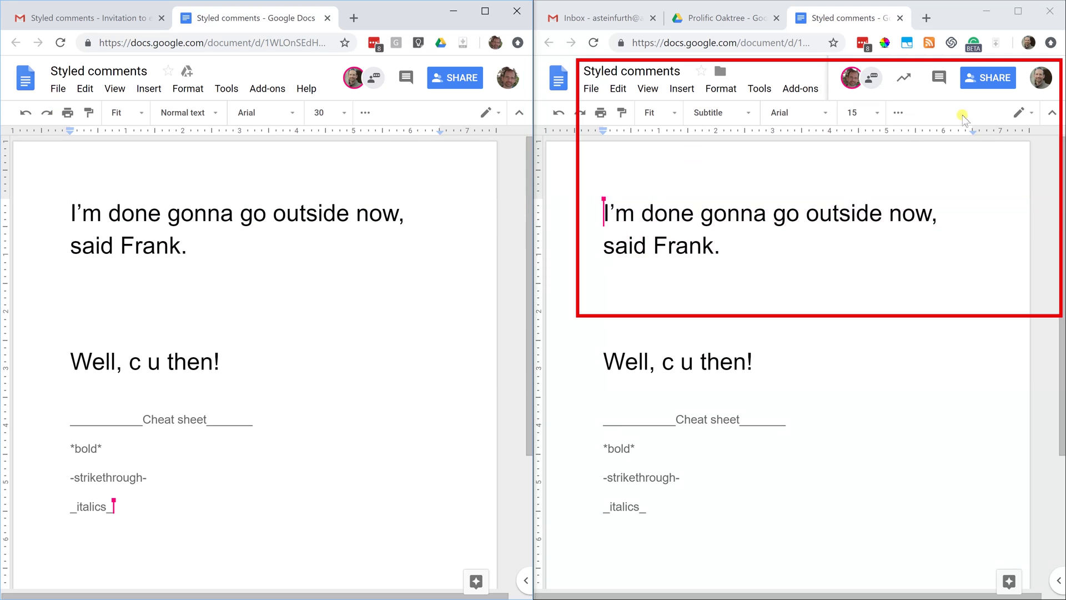
pyautogui.doubleClick(857, 242)
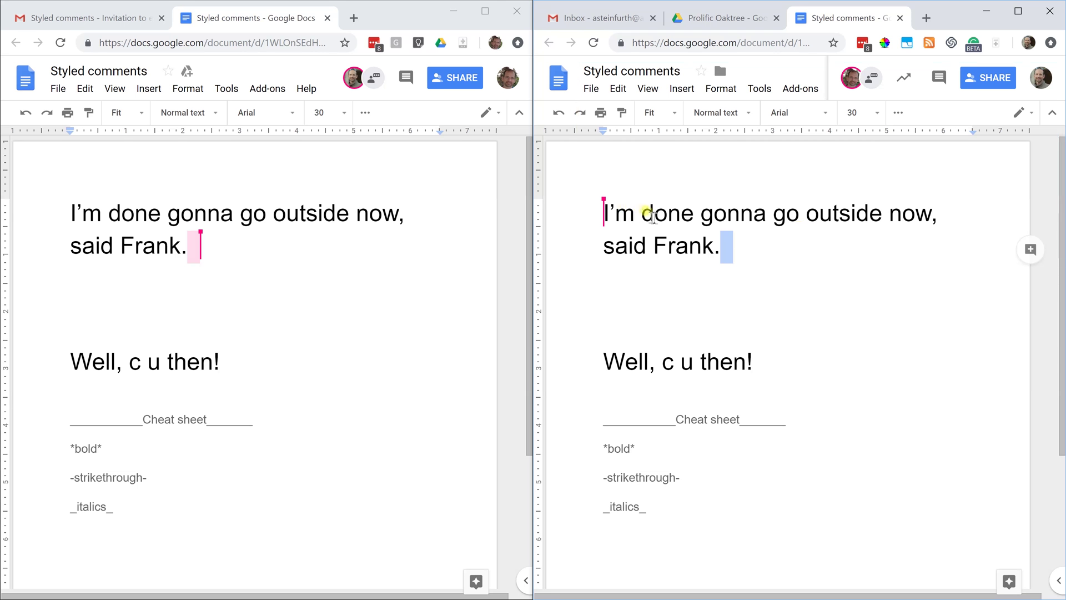
pyautogui.click(710, 215)
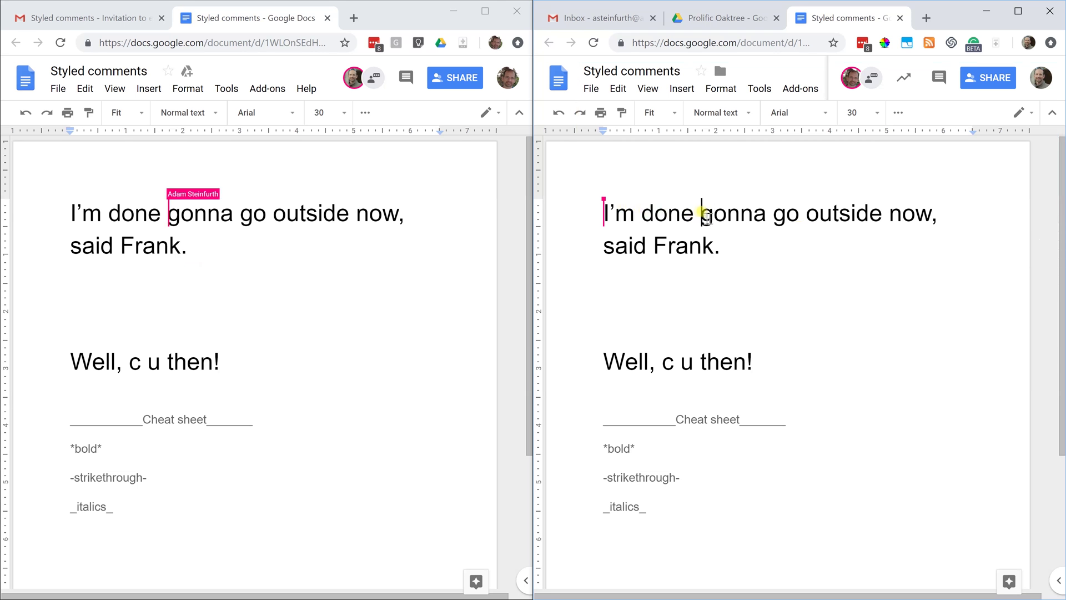
pyautogui.moveTo(701, 215); pyautogui.dragTo(763, 218)
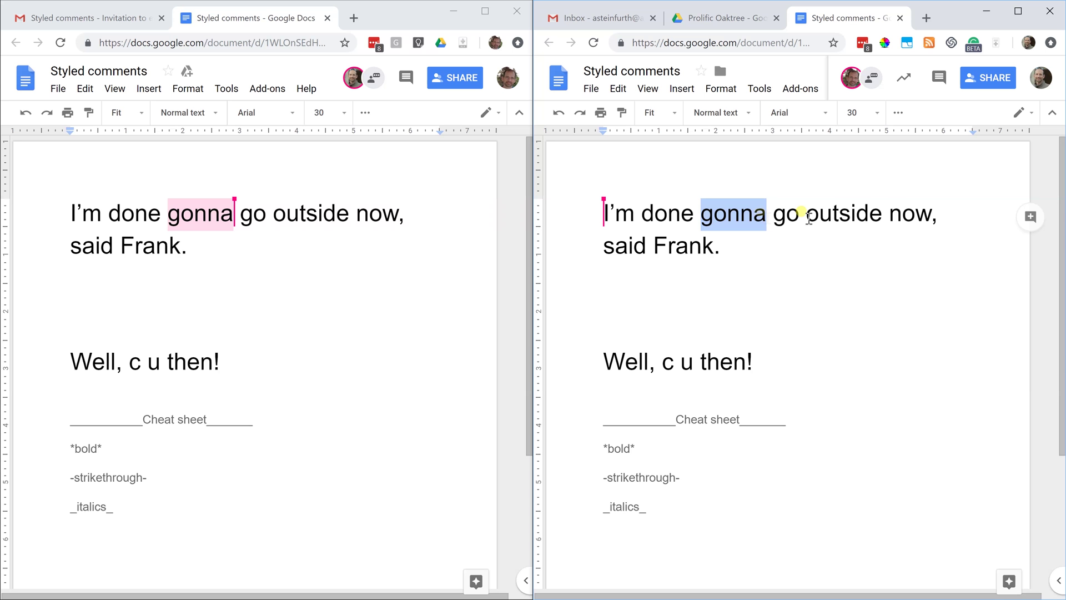
# Step: Post the comment "You should change this." on 'gonna'
pyautogui.click(1031, 216)
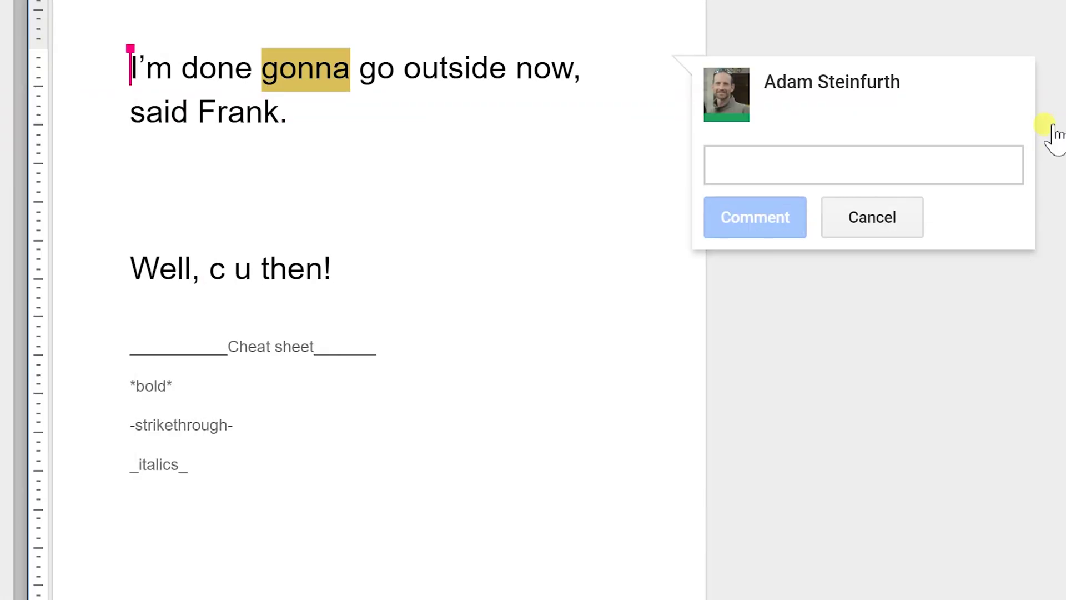
pyautogui.write('Y')
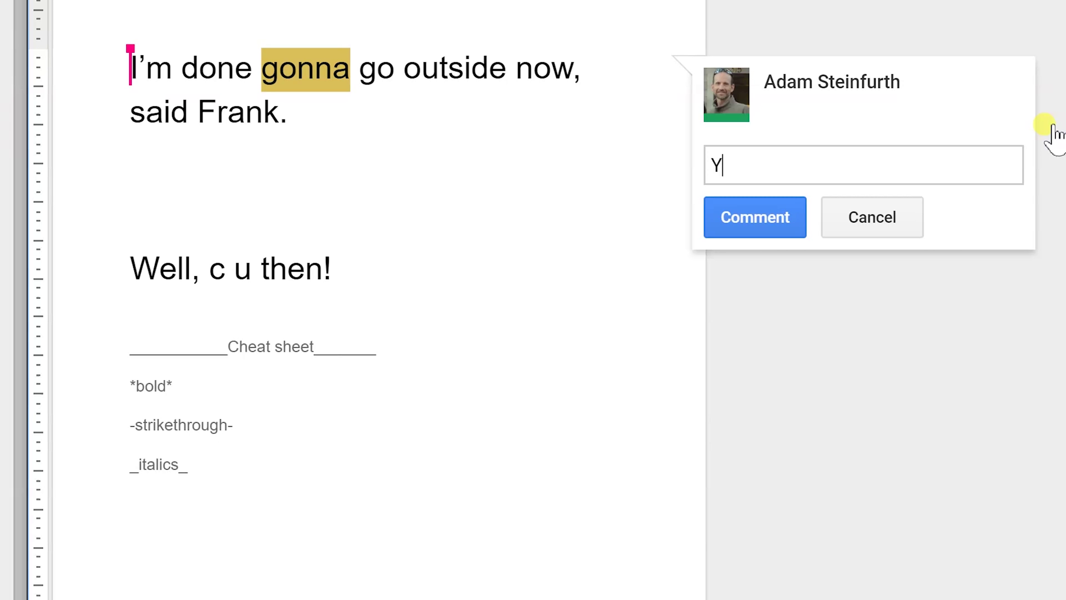
pyautogui.write('ou should ch')
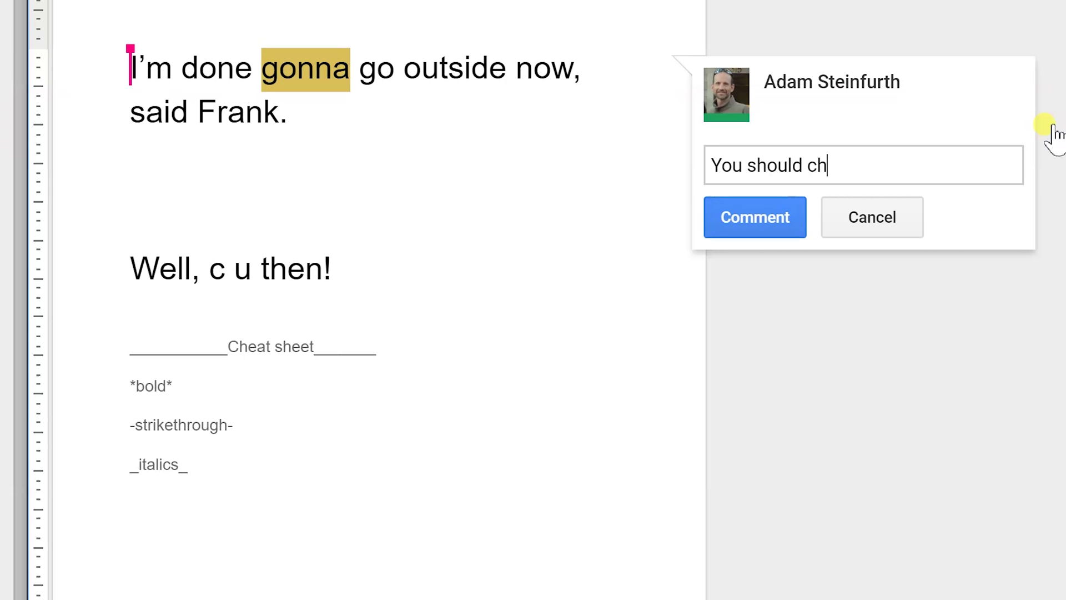
pyautogui.write('ange this.')
pyautogui.click(766, 218)
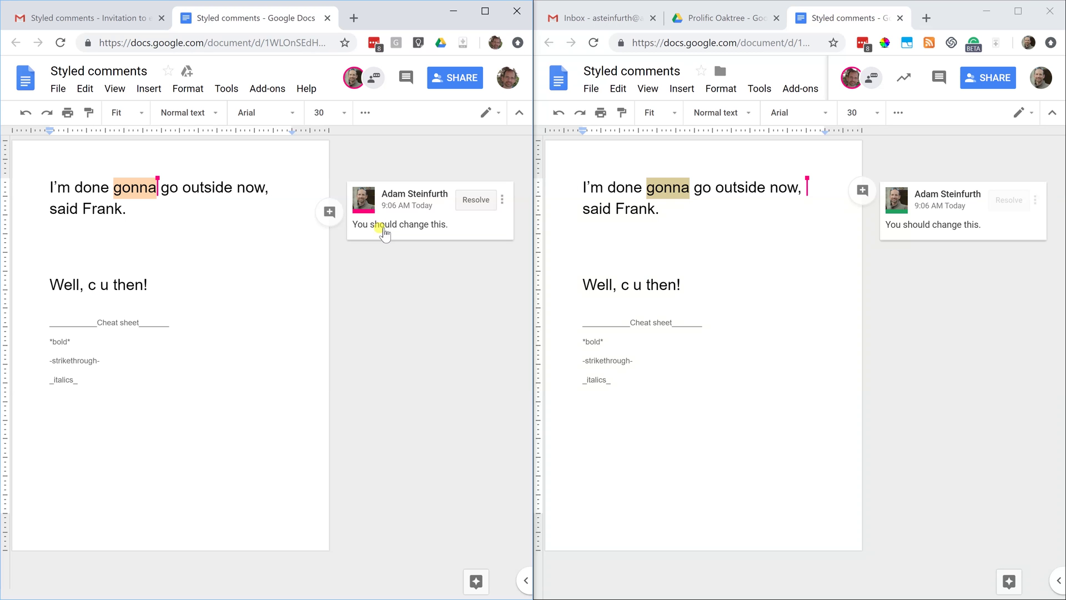
# Step: Put the 'gonna' comment into edit mode with the caret before 'should'
pyautogui.click(960, 233)
pyautogui.click(1012, 200)
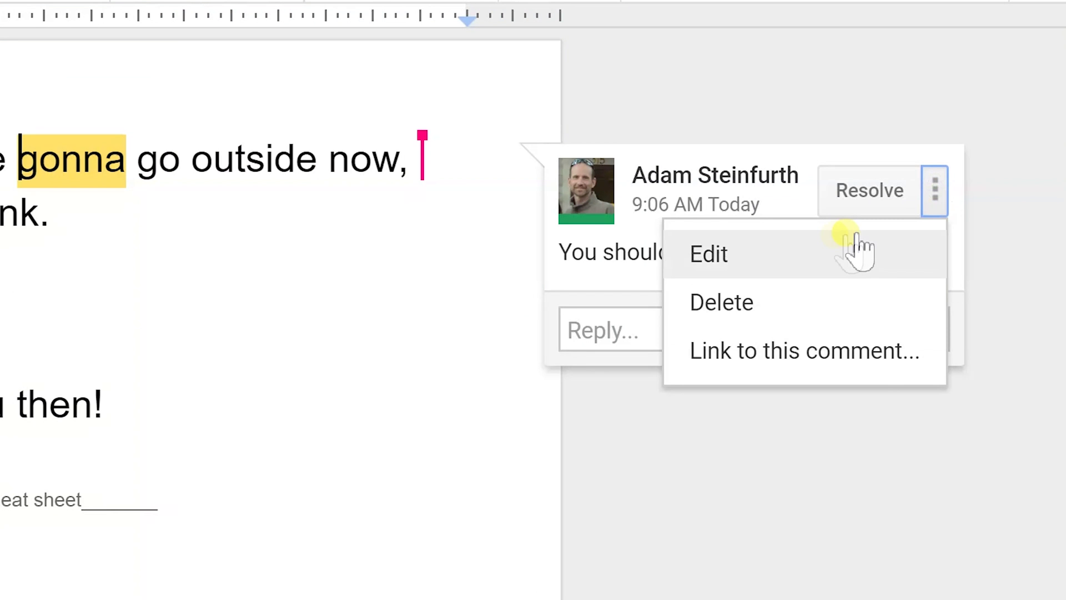
pyautogui.click(979, 223)
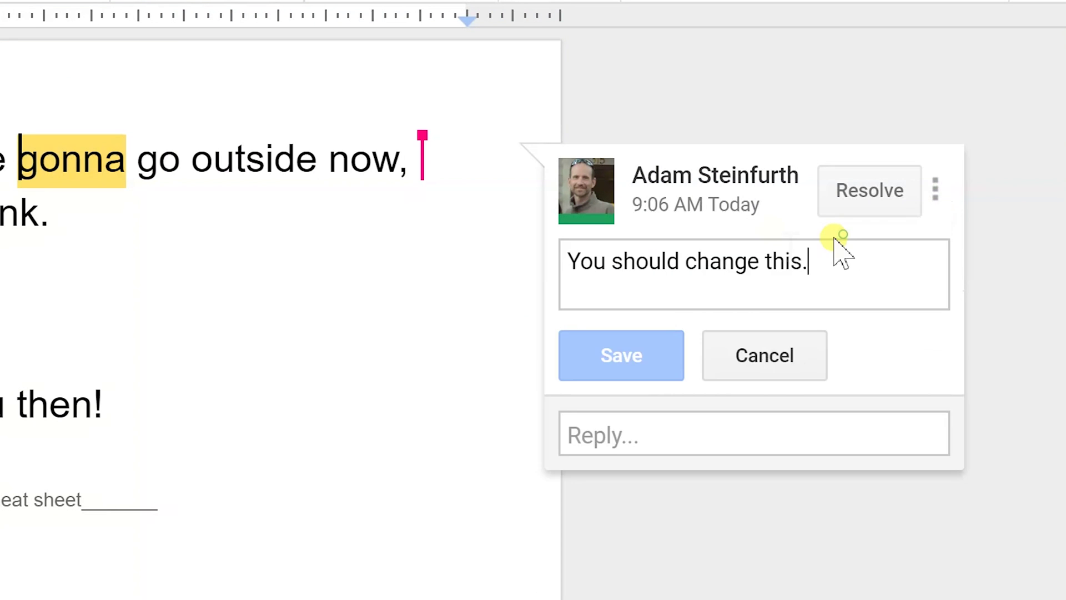
pyautogui.click(615, 265)
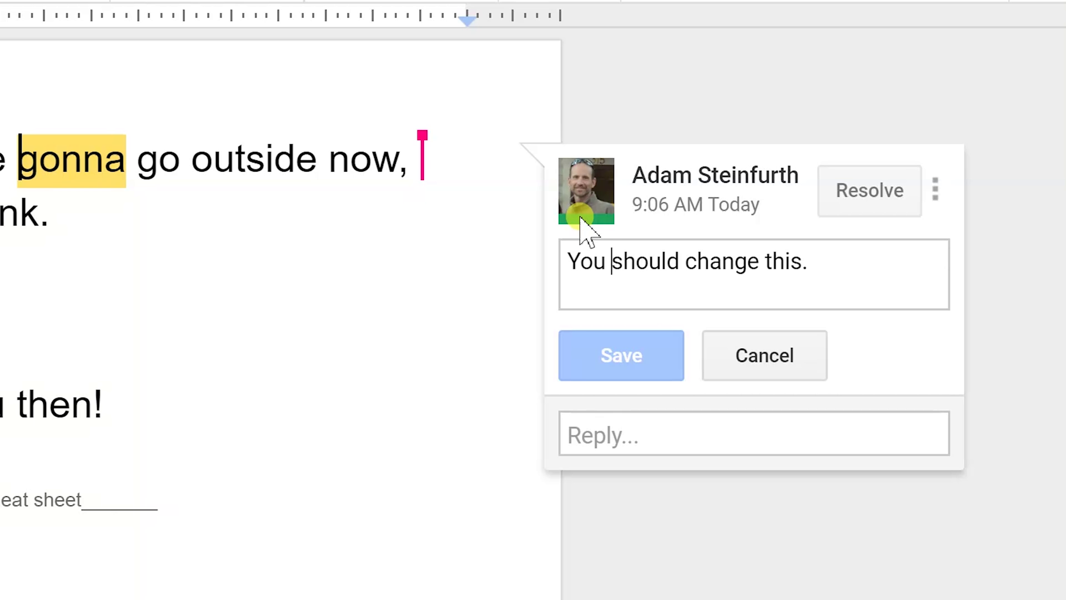
# Step: Replace the wording with "You *need* to use a better word.", asterisks around 'need'
pyautogui.hotkey('shift', 'Right')
pyautogui.hotkey('shift', 'Right')
pyautogui.hotkey('shift', 'Right')
pyautogui.hotkey('shift', 'Right')
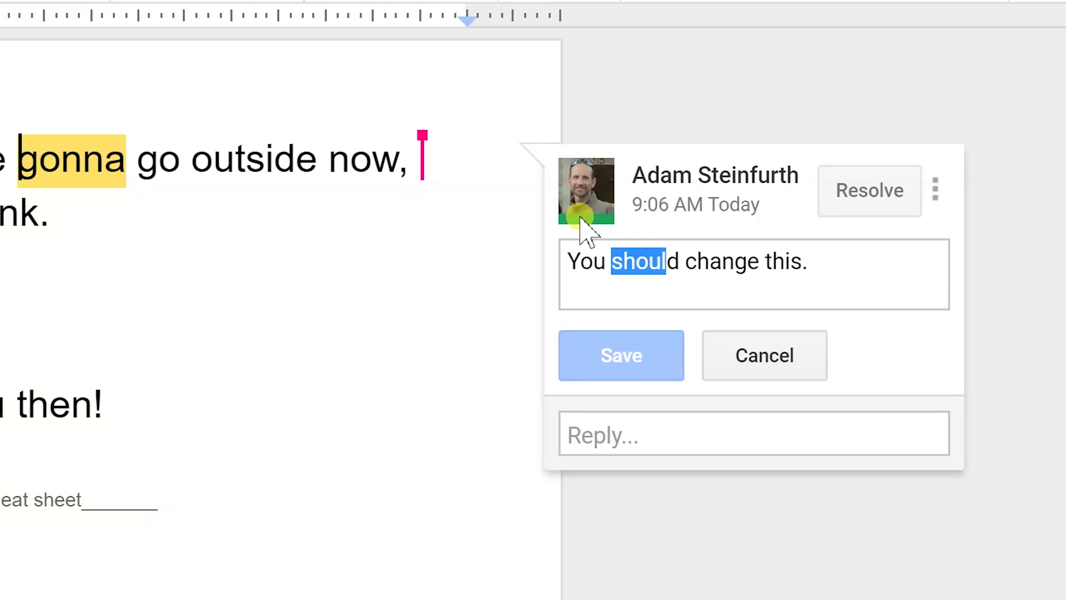
pyautogui.hotkey('shift', 'Right')
pyautogui.hotkey('shift', 'Right')
pyautogui.write('sneed ')
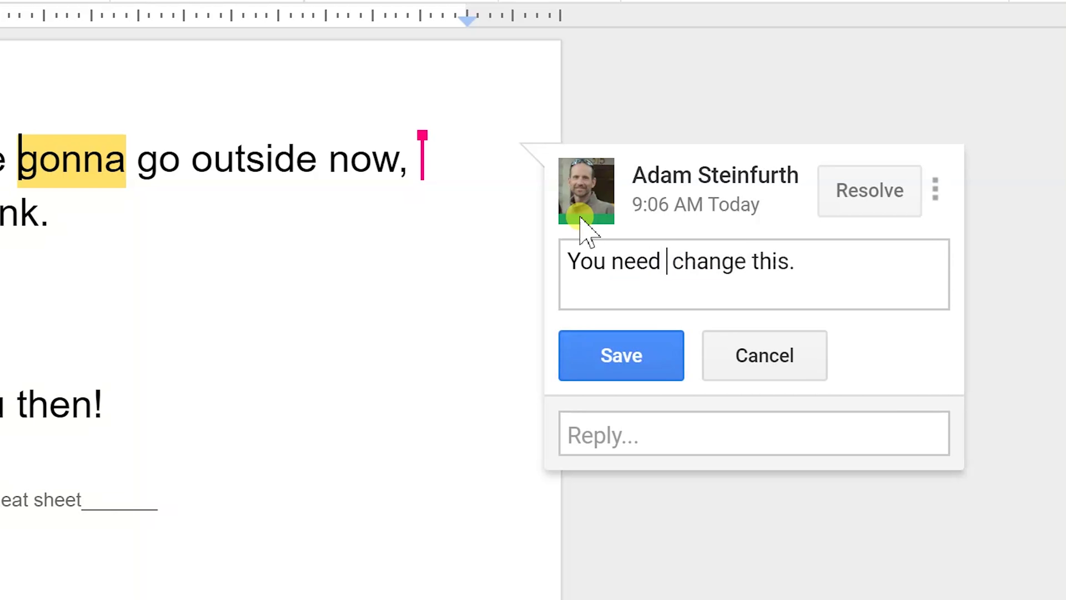
pyautogui.write('to')
pyautogui.hotkey('ctrl', 'shift', 'Right')
pyautogui.hotkey('ctrl', 'shift', 'Right')
pyautogui.write('use a')
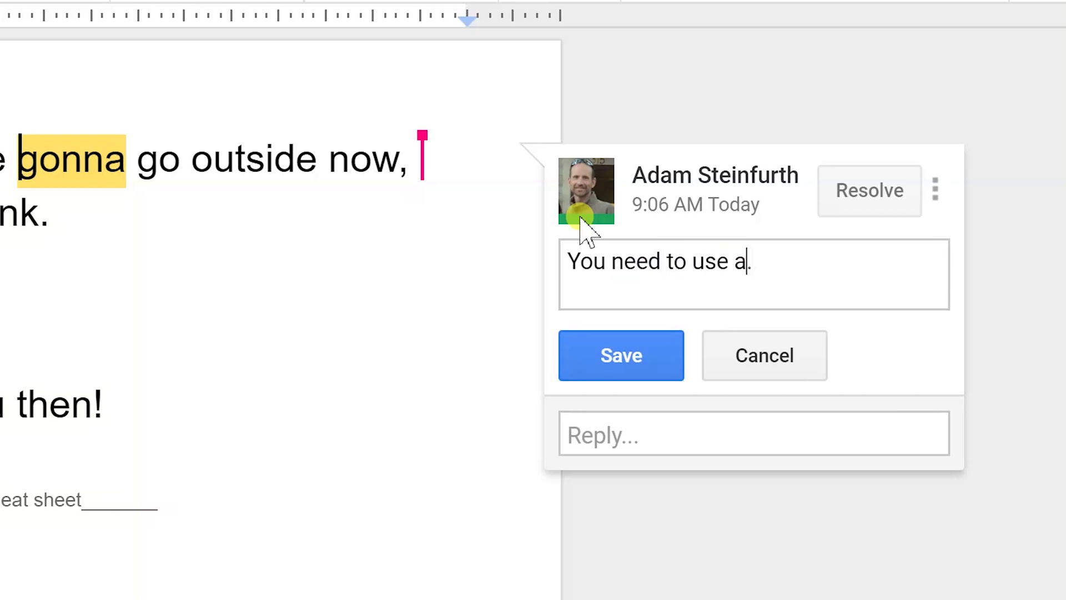
pyautogui.write(' better w')
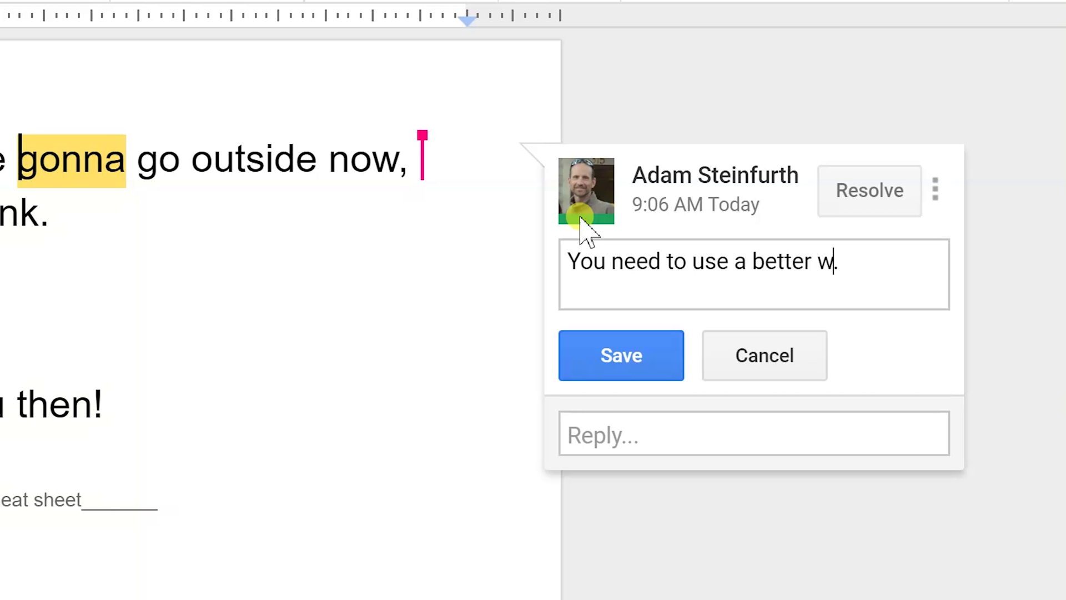
pyautogui.write('ord')
pyautogui.press('Left')
pyautogui.press('Left')
pyautogui.press('Left')
pyautogui.press('Left')
pyautogui.press('Left')
pyautogui.press('Left')
pyautogui.press('Left')
pyautogui.press('Left')
pyautogui.write('*')
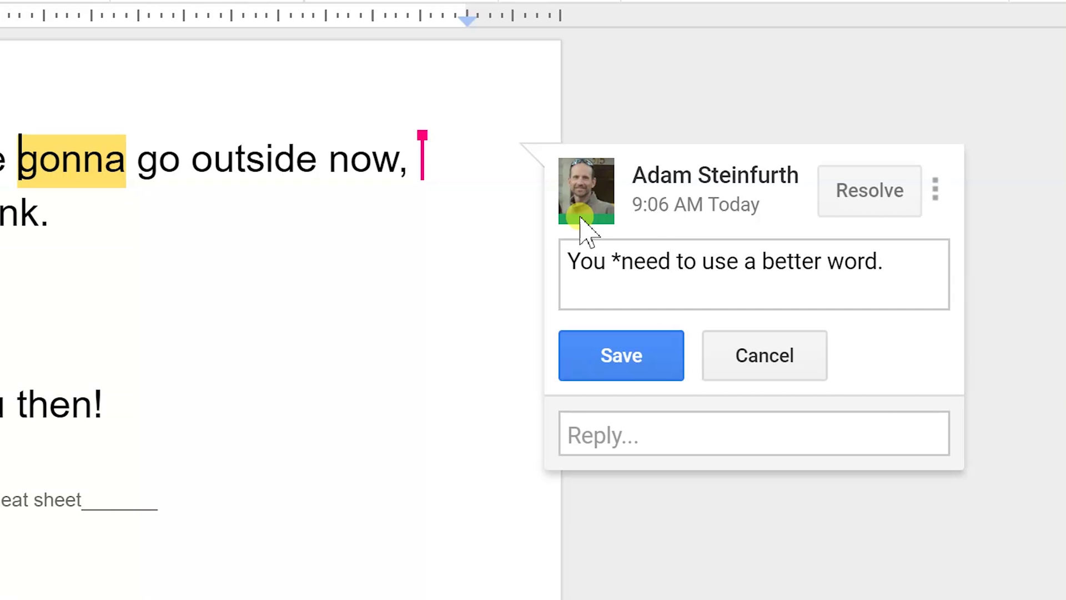
pyautogui.write('*')
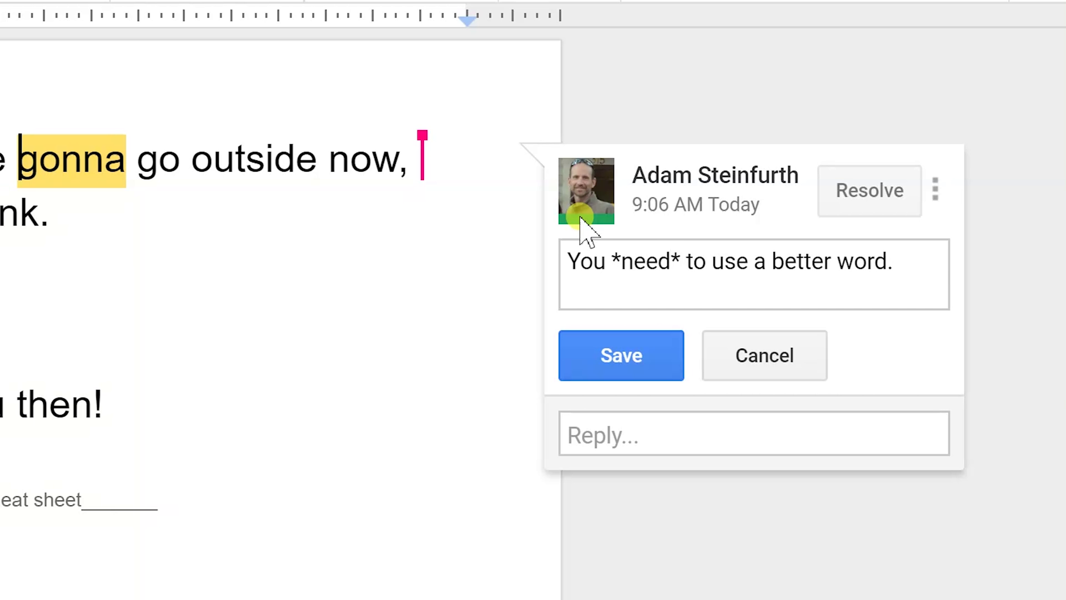
# Step: Save the bolded comment, then overwrite 'gonna' with 'going to' in the sentence
pyautogui.click(614, 363)
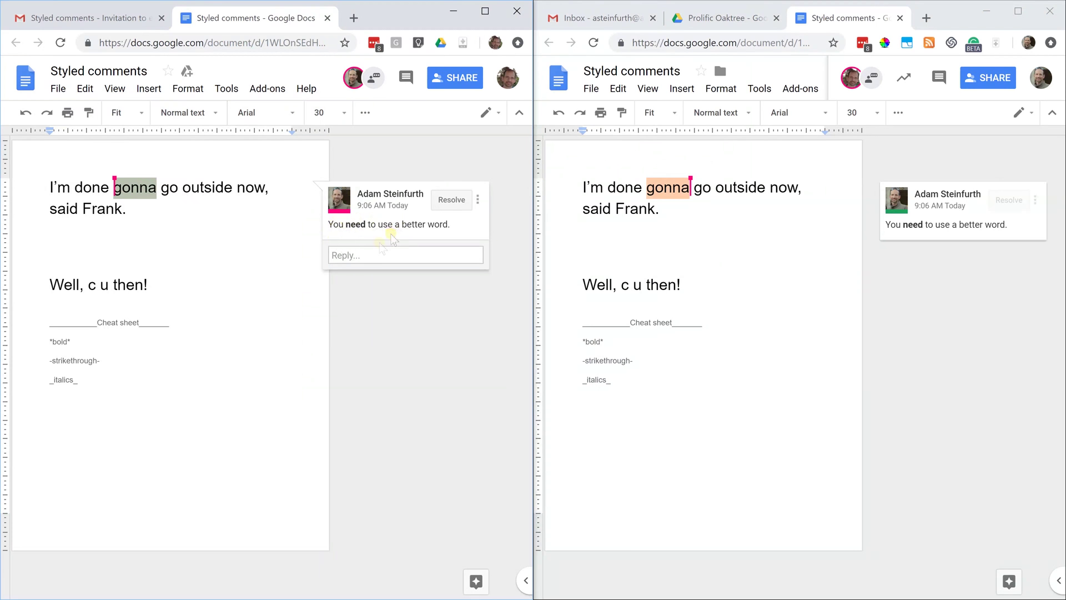
pyautogui.click(160, 191)
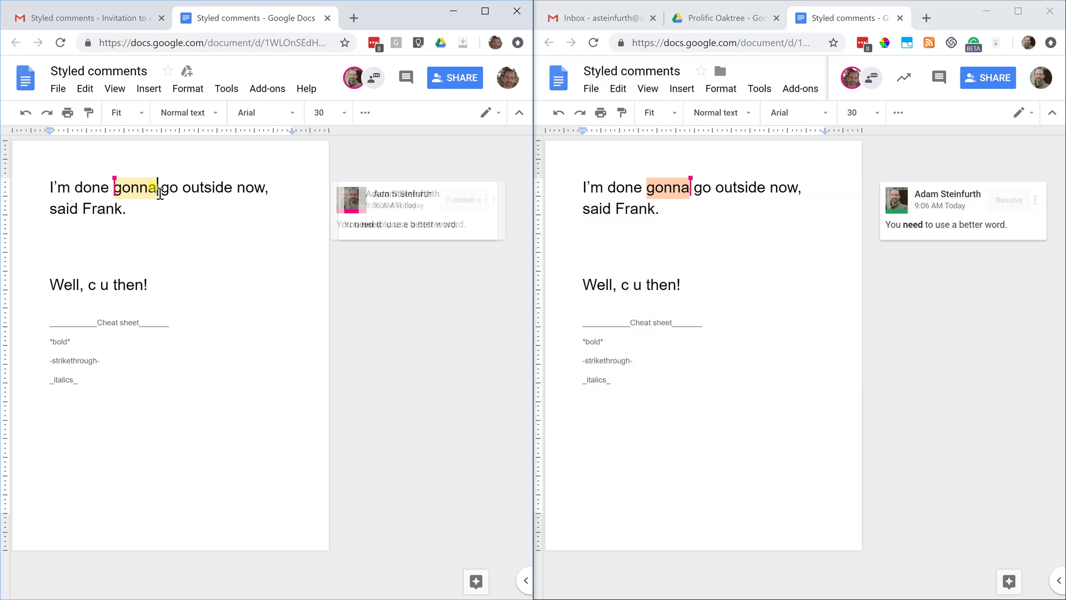
pyautogui.click(129, 188)
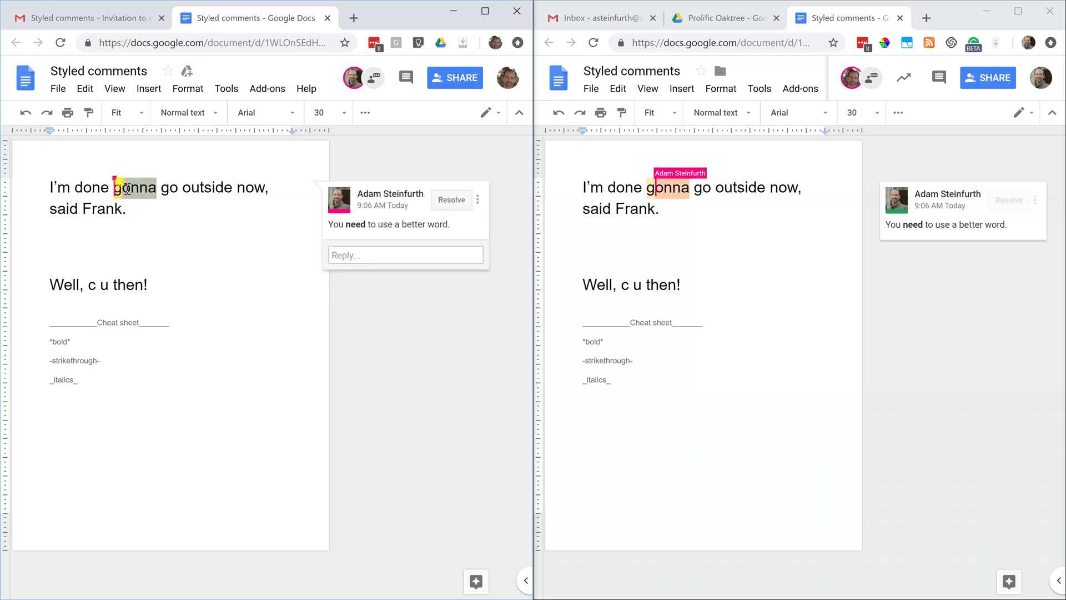
pyautogui.write('going to')
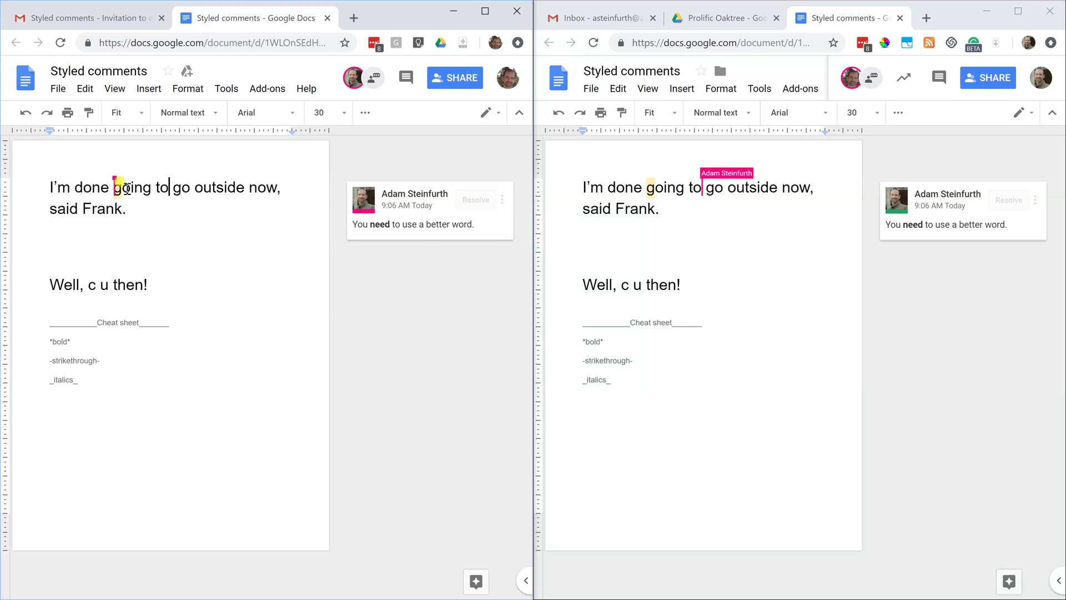
pyautogui.click(428, 222)
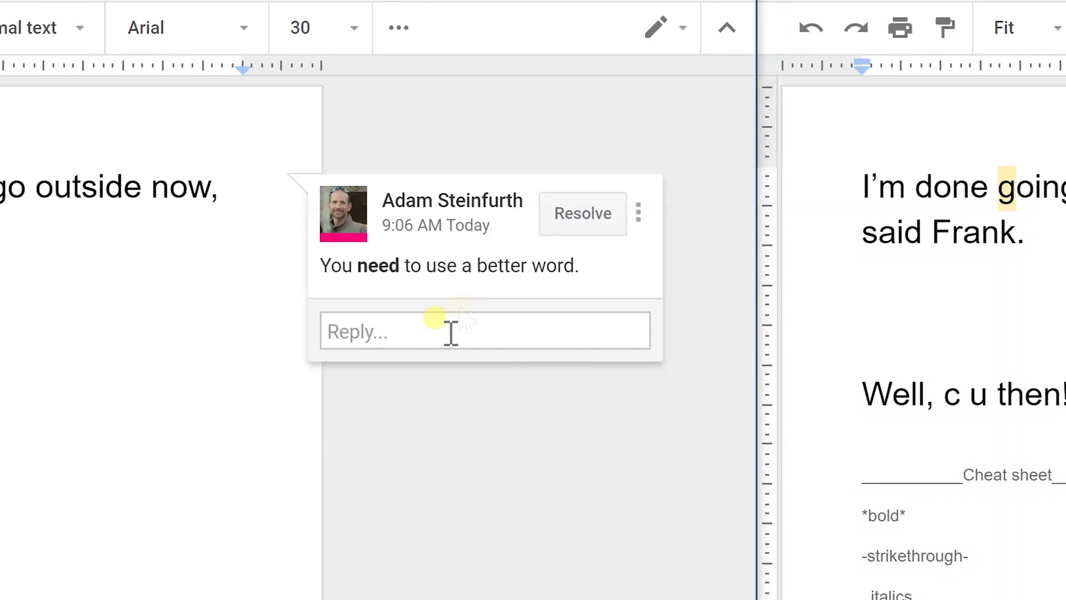
# Step: Reply "I got rid of -gonna-." with strikethrough and resolve the thread
pyautogui.click(393, 257)
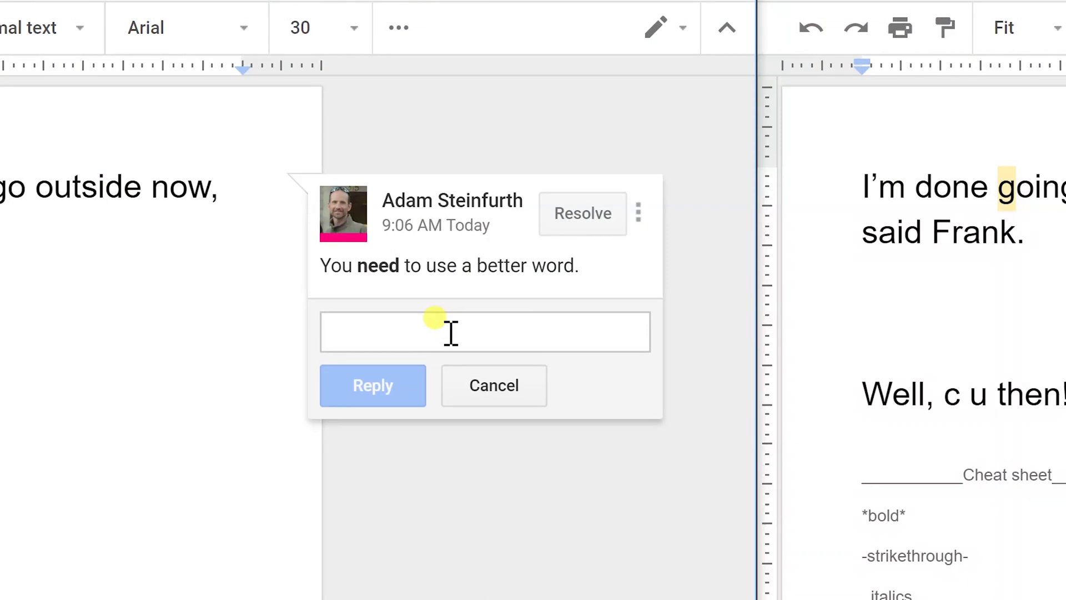
pyautogui.write('I got rid ')
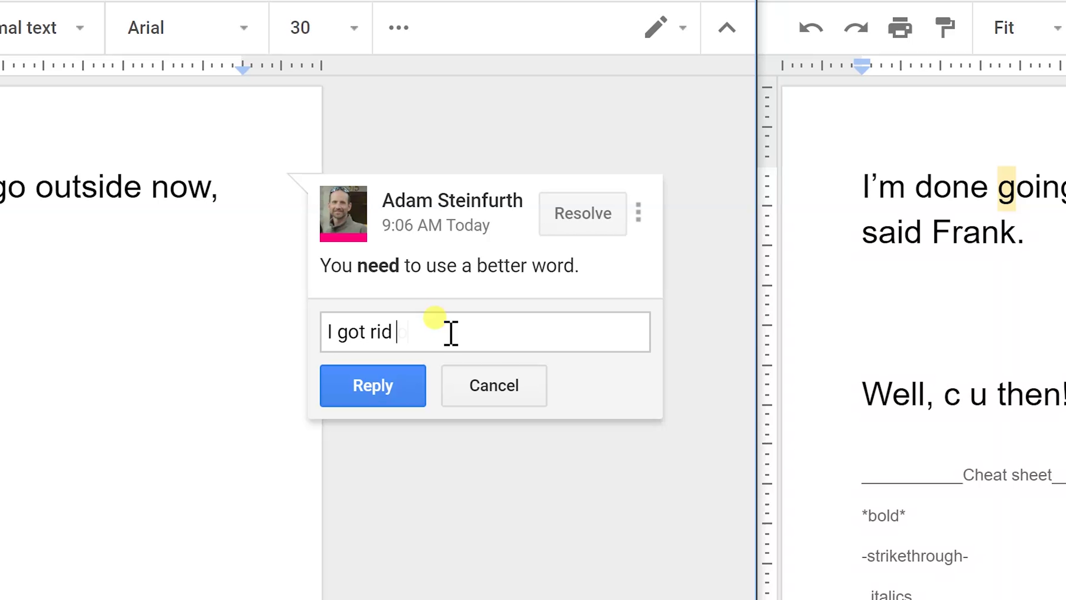
pyautogui.write('of -')
pyautogui.write('gonna-.')
pyautogui.click(371, 390)
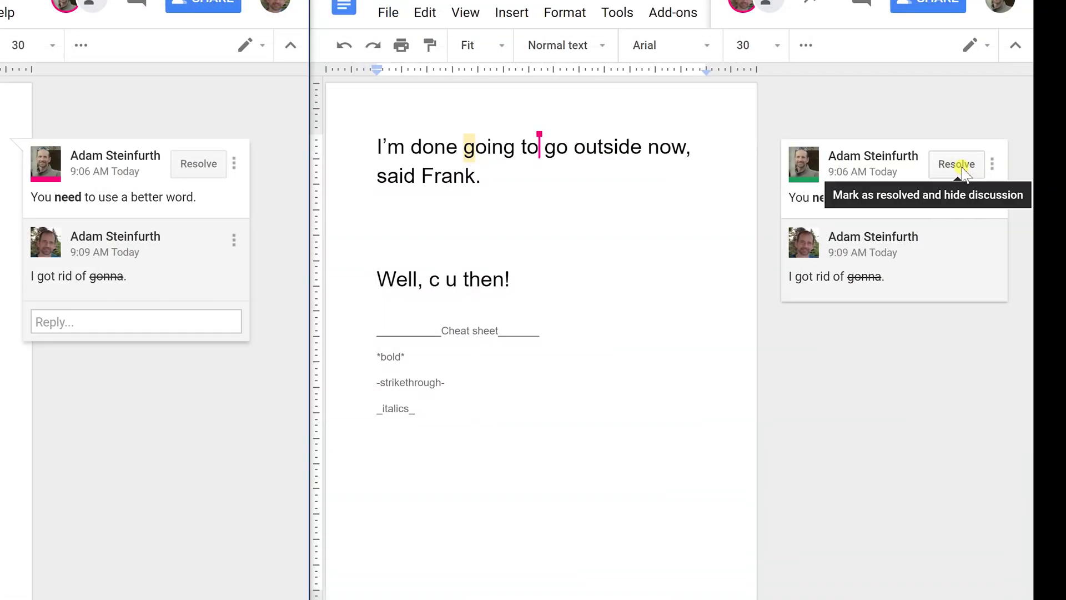
pyautogui.click(957, 165)
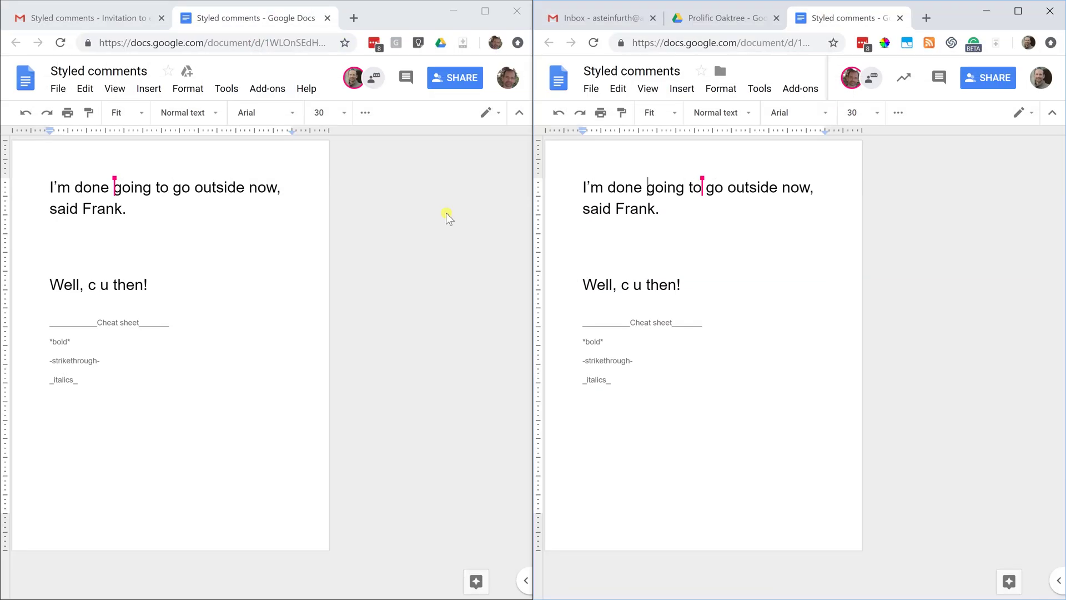
pyautogui.click(237, 187)
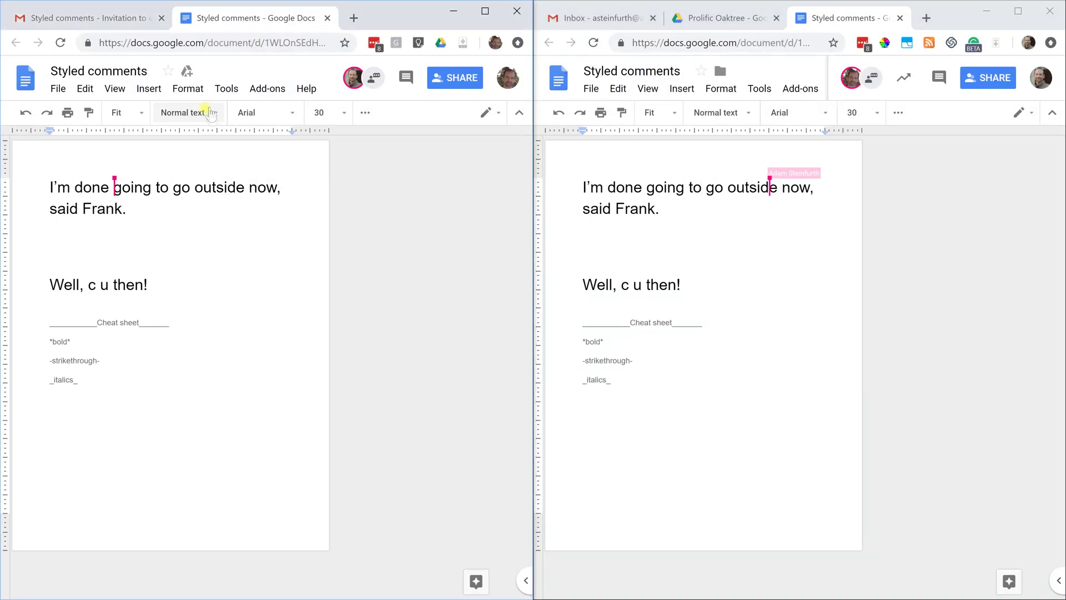
# Step: Via Insert > Comment, post "I worked _really_ hard on this." on 'outside'
pyautogui.click(149, 89)
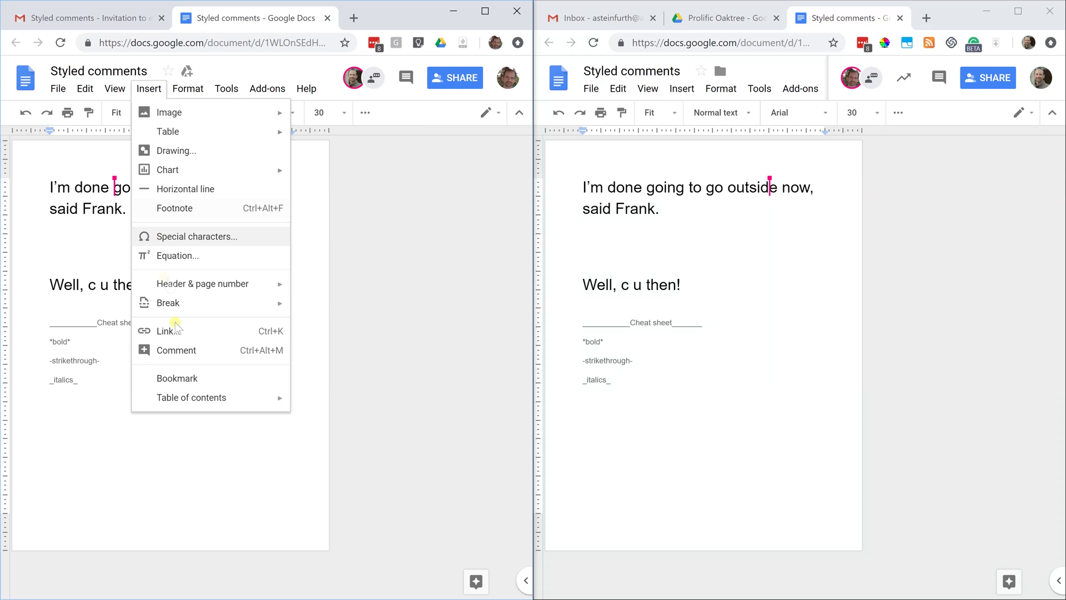
pyautogui.click(179, 349)
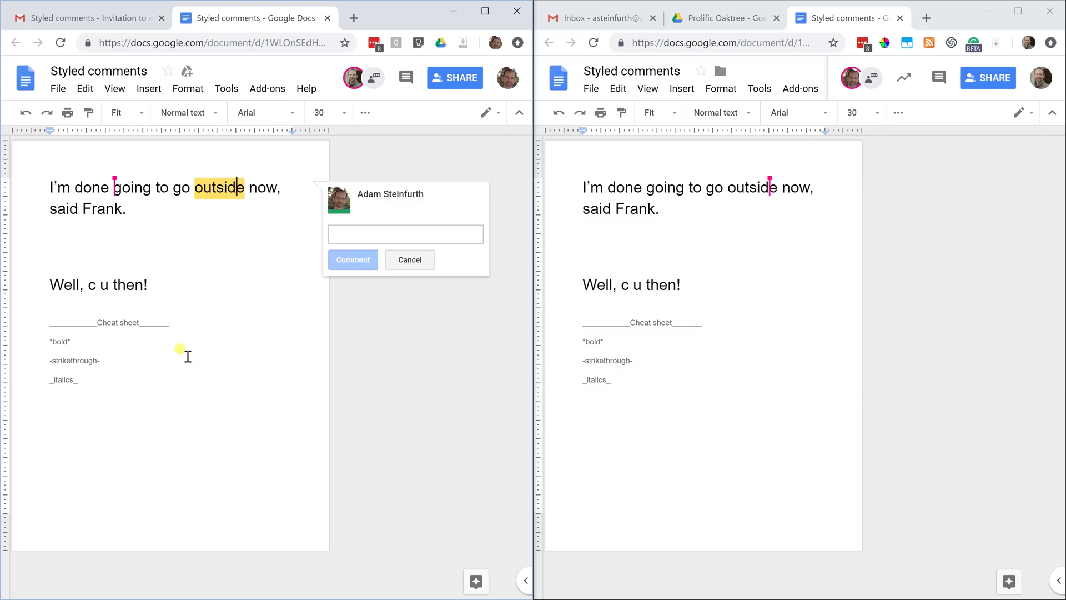
pyautogui.write('I wok')
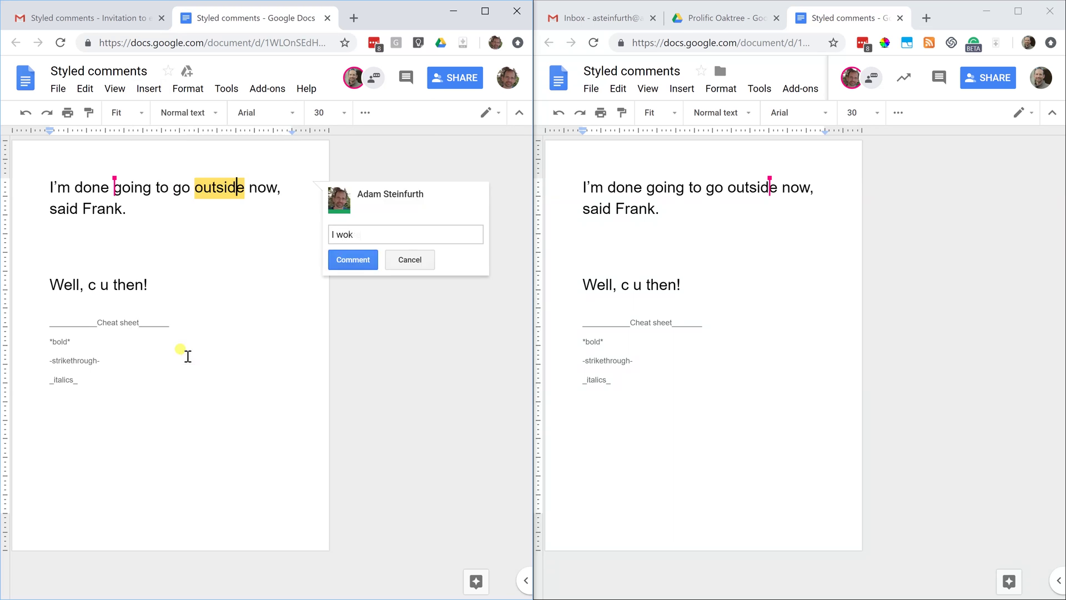
pyautogui.write('_really_ hard on this.')
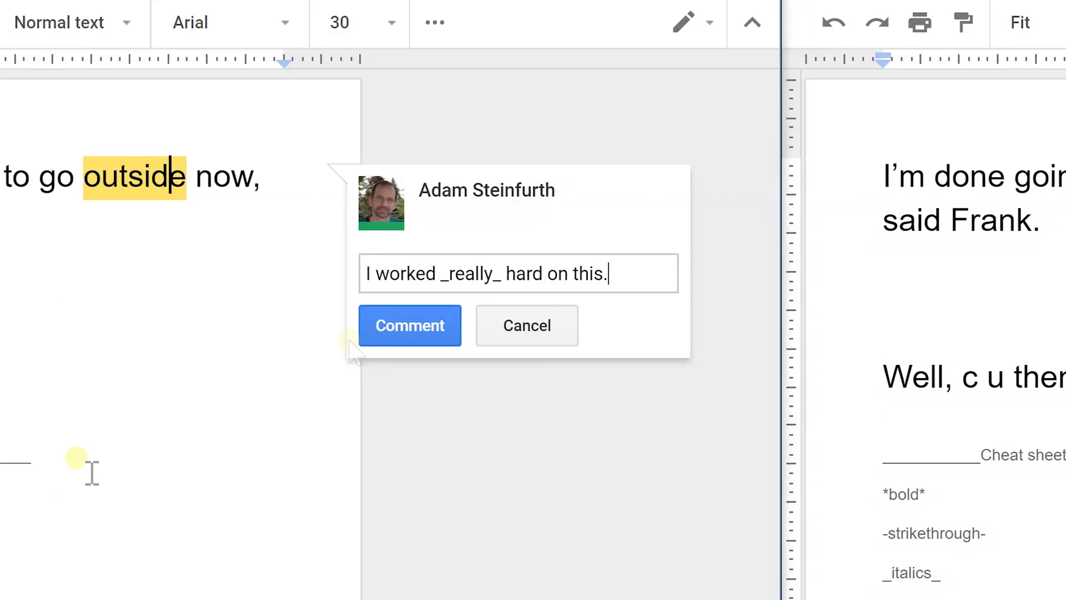
pyautogui.click(421, 333)
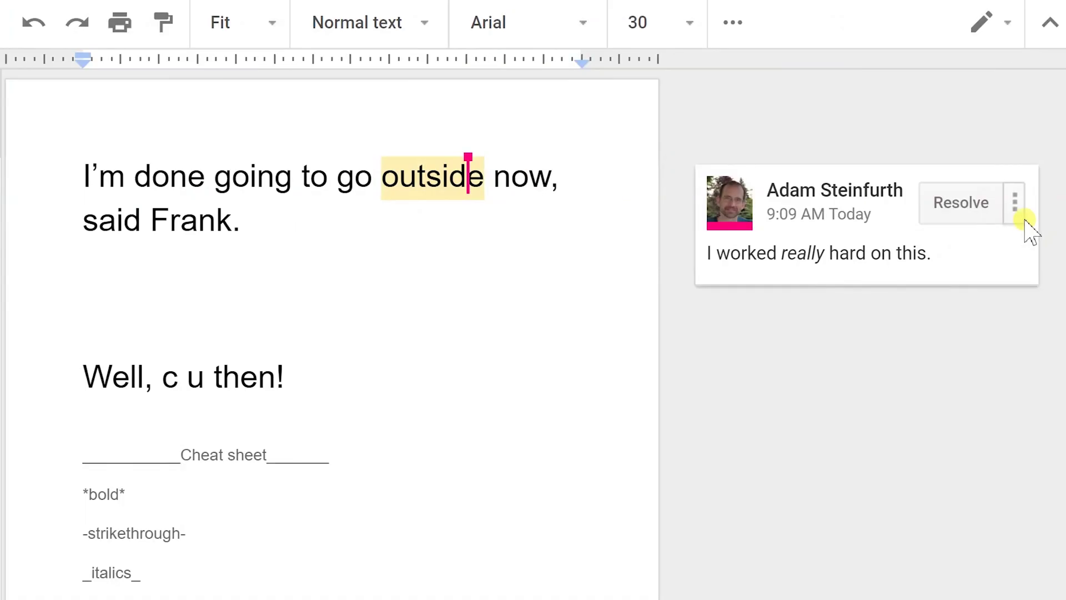
# Step: Post the reply "I *_understand_*." under the 'outside' comment in bold italics
pyautogui.click(1014, 208)
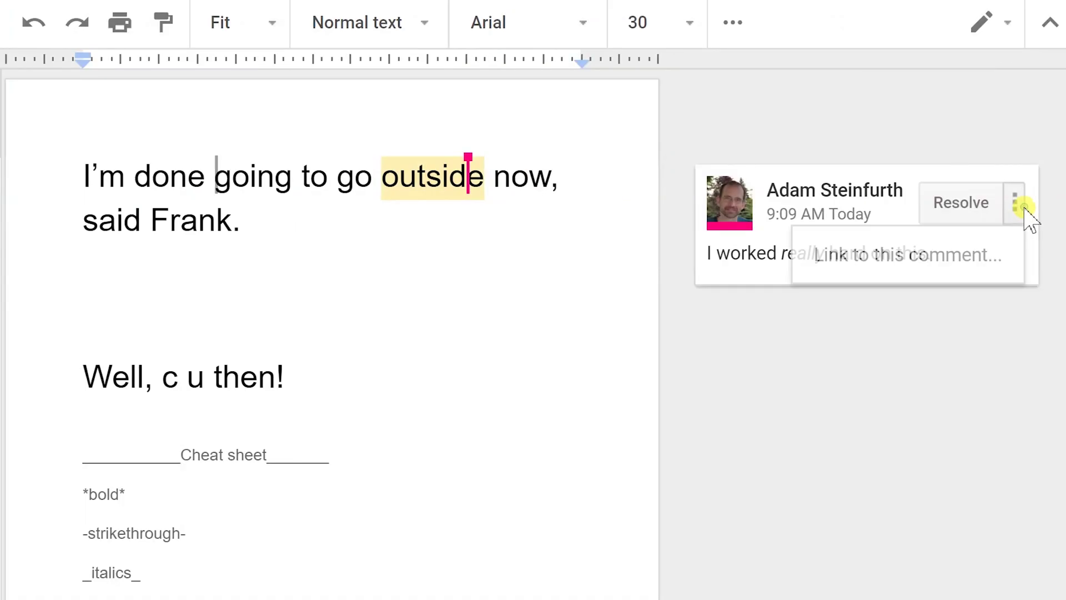
pyautogui.click(799, 308)
pyautogui.write('I under')
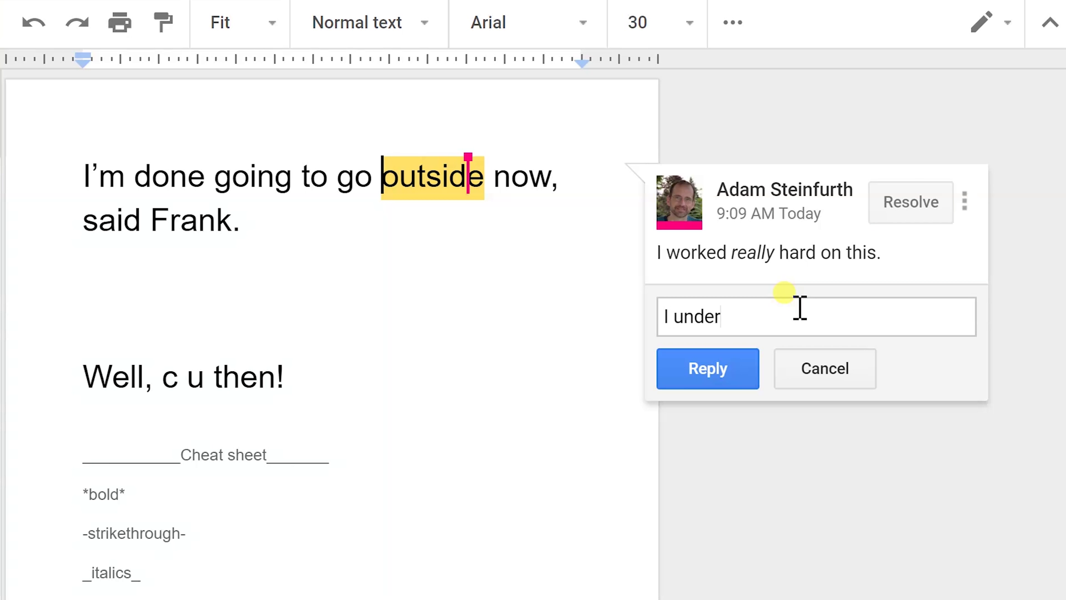
pyautogui.write('stand.')
pyautogui.press('Left')
pyautogui.press('Left')
pyautogui.press('Left')
pyautogui.press('Left')
pyautogui.press('Left')
pyautogui.press('Left')
pyautogui.press('Left')
pyautogui.press('Left')
pyautogui.press('Left')
pyautogui.press('Left')
pyautogui.press('Left')
pyautogui.write('*_')
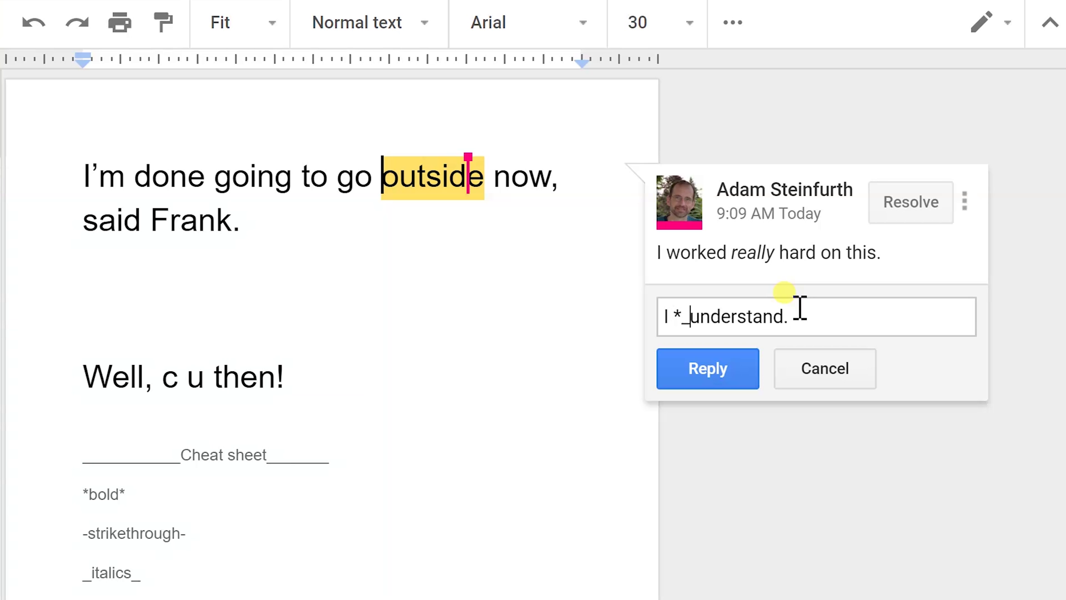
pyautogui.press('Right')
pyautogui.press('Right')
pyautogui.press('Right')
pyautogui.press('Right')
pyautogui.press('Right')
pyautogui.press('Right')
pyautogui.press('Right')
pyautogui.press('Right')
pyautogui.write('*')
pyautogui.click(712, 362)
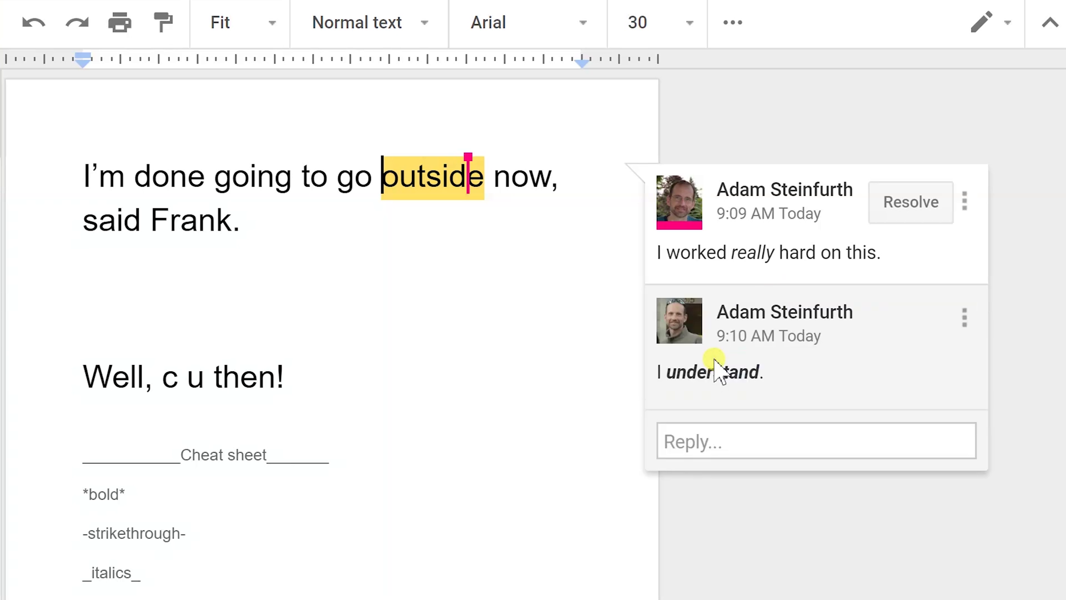